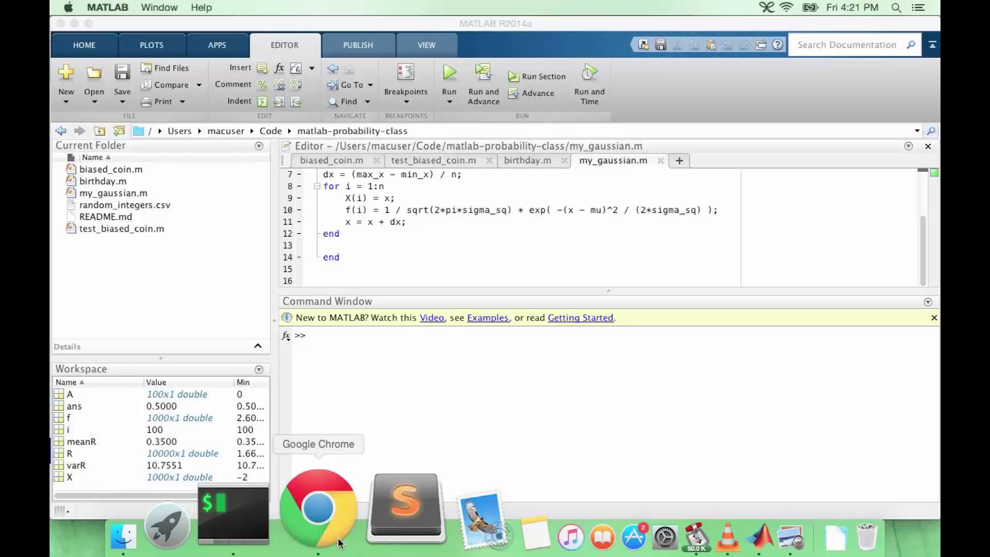
Run randn once in the Command Window, which returns -0.5493
left_click(419, 366)
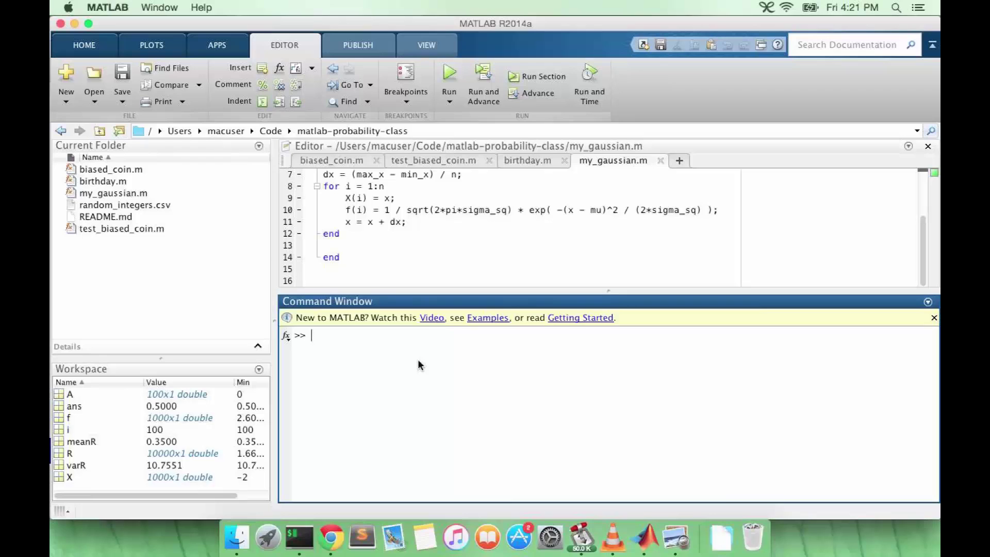
type("randn")
key("Return")
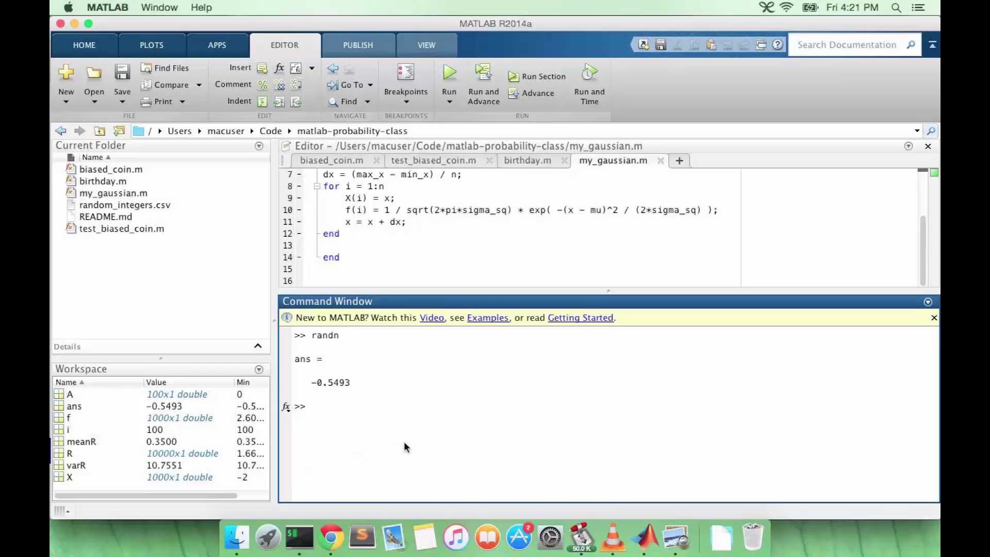
type("randn")
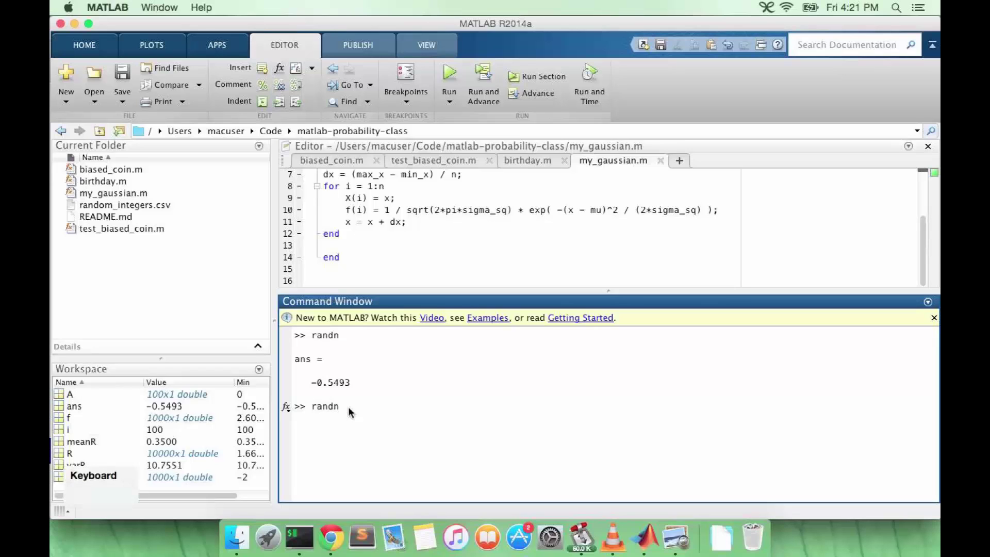
type("(")
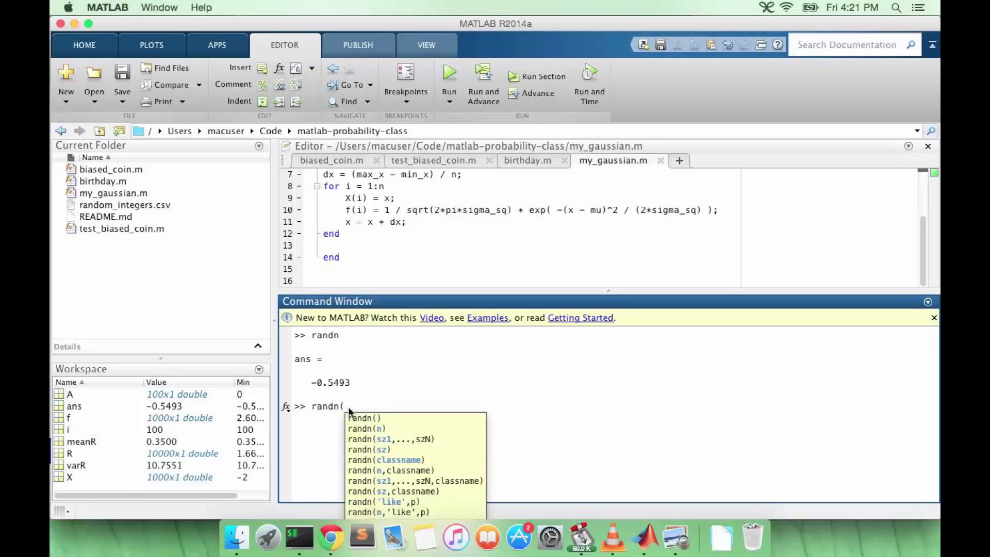
scroll(348, 411, "down", 1)
type("1000")
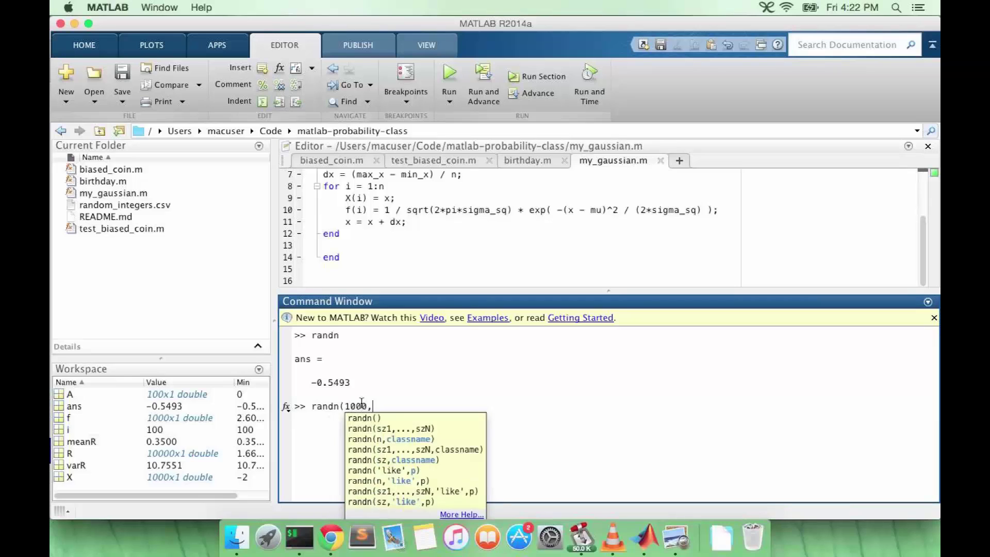
type(",1);")
Assign randn(1000,1) to R as a 1000-by-1 column of normal values
key("Left")
key("Left")
key("Left")
key("Left")
key("Left")
key("Left")
key("Left")
key("Left")
key("Left")
type("R =")
key("Return")
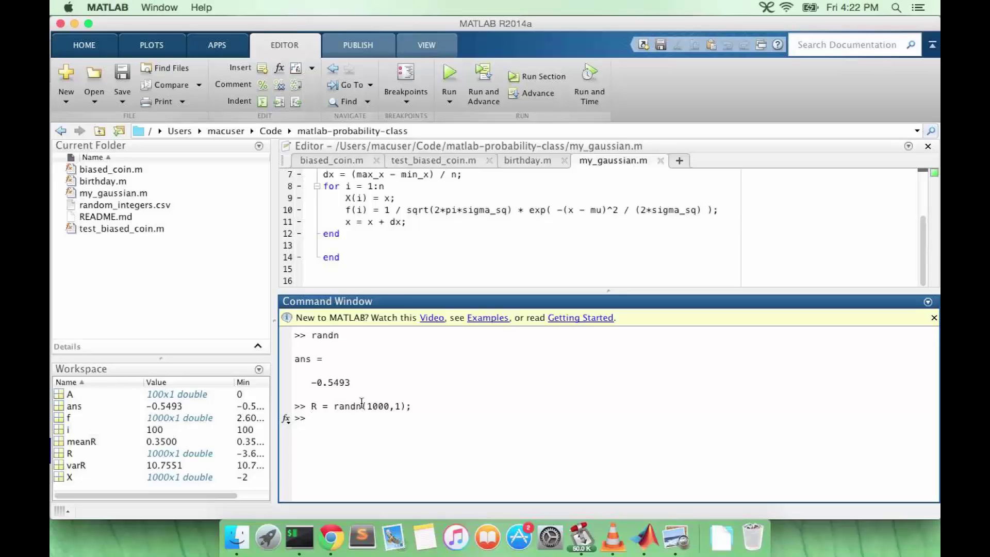
type("h")
type("ist(R)")
Plot a default-bin histogram of R, then close that figure
key("Return")
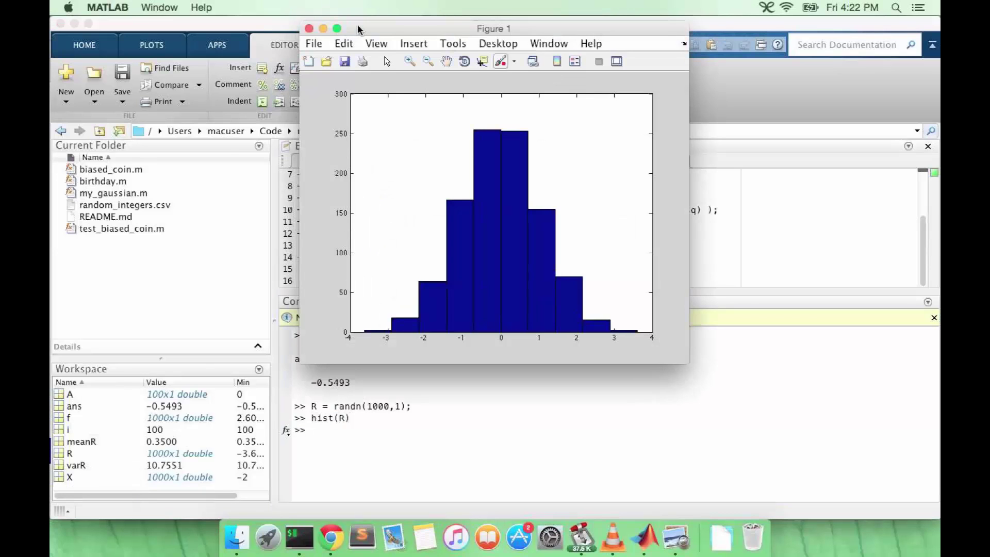
left_click_drag(356, 28, 285, 26)
left_click(237, 26)
Redraw R as a 50-bin histogram with hist(R, 50) and enlarge the figure
key("Up")
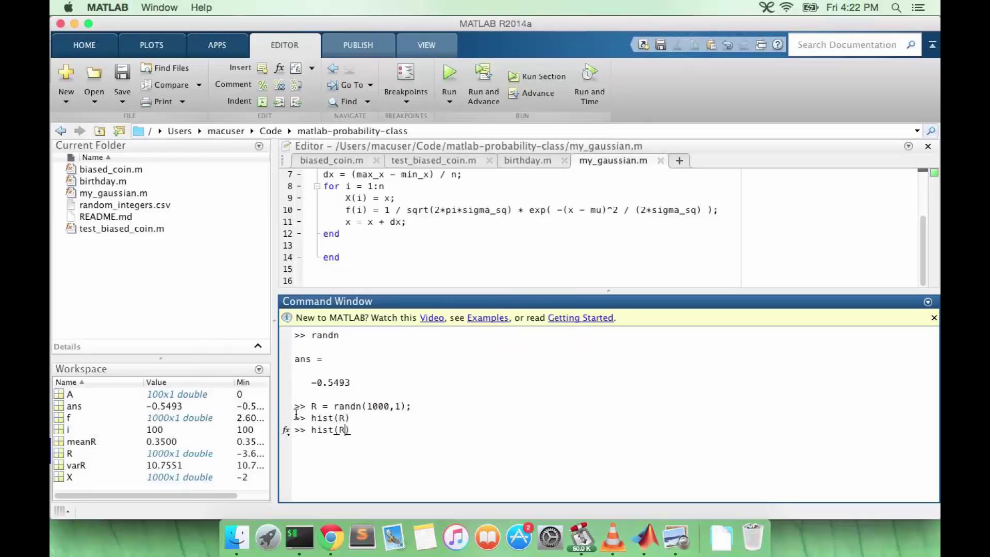
key("Left")
type(", ")
type("50")
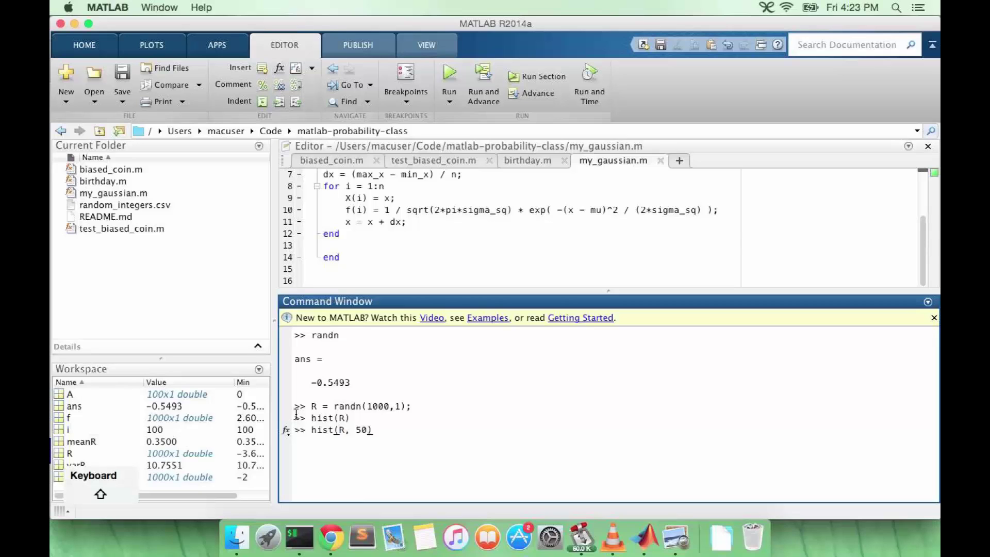
key("Return")
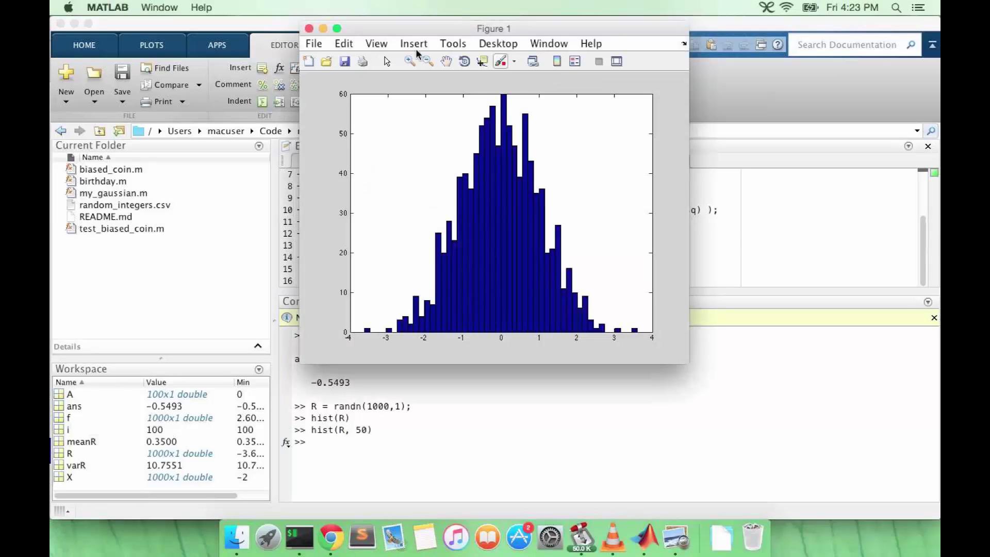
left_click_drag(399, 31, 290, 4)
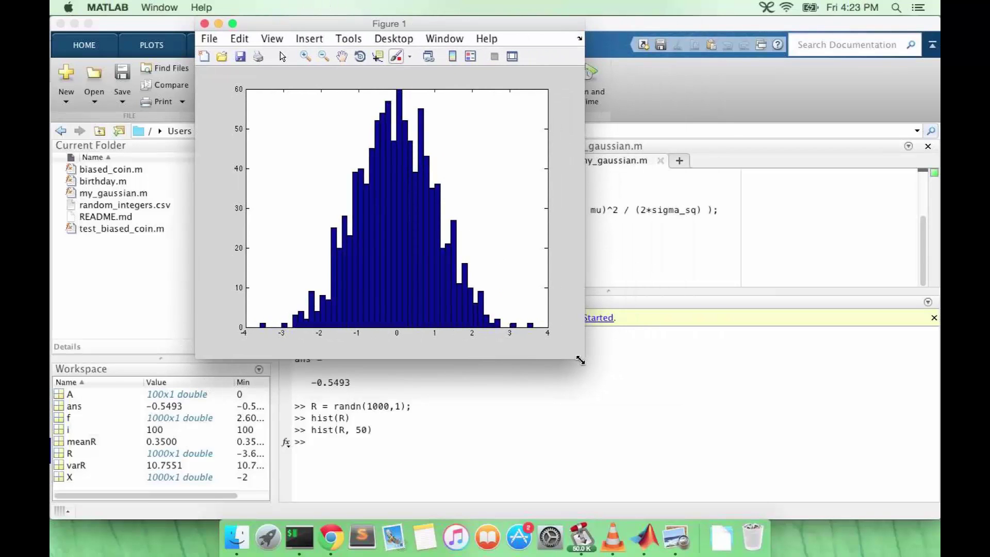
left_click_drag(580, 359, 887, 532)
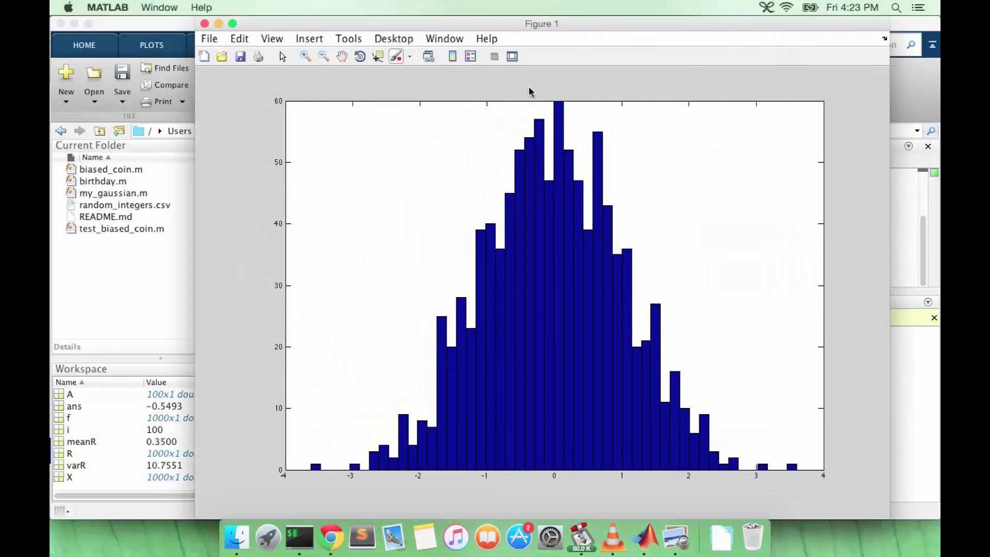
Regenerate R with 10,000 normal values and replot its 50-bin histogram
left_click(205, 24)
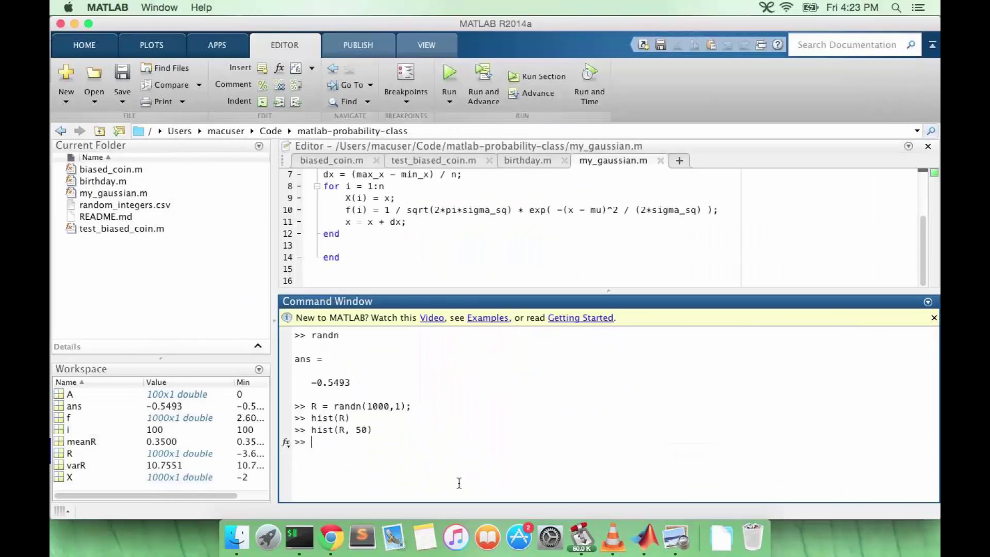
key("Up")
key("Up")
key("Up")
key("Left")
key("Left")
key("Left")
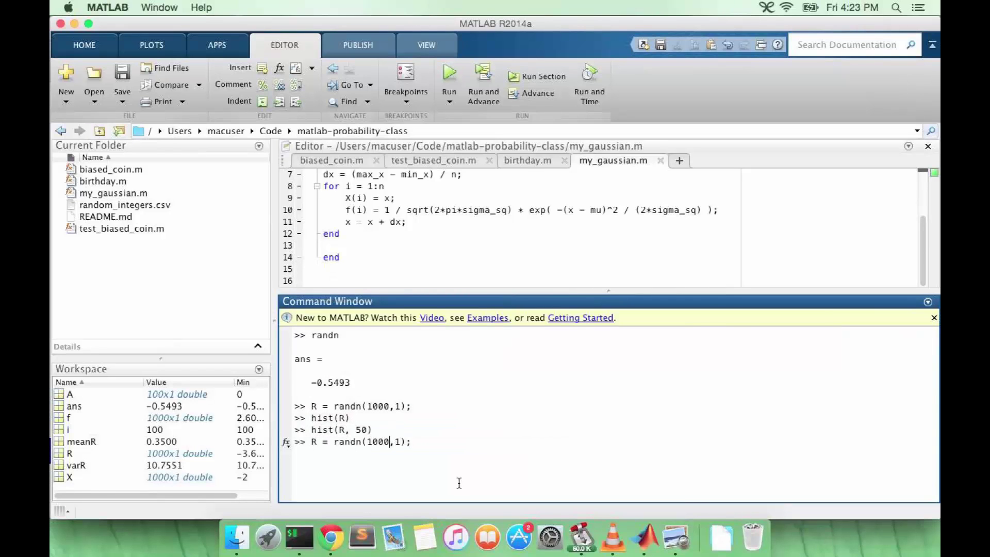
type("0")
key("Return")
key("Up")
key("Up")
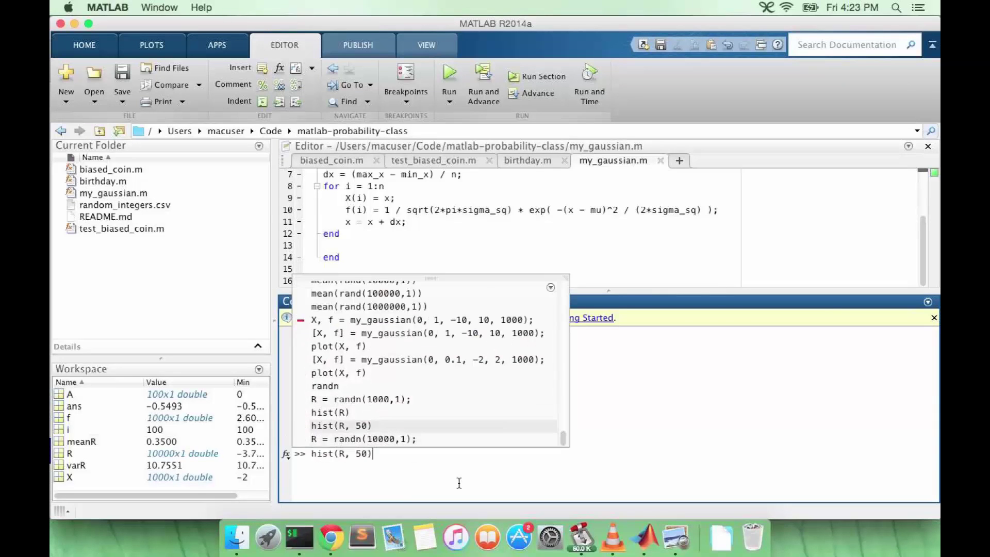
key("Return")
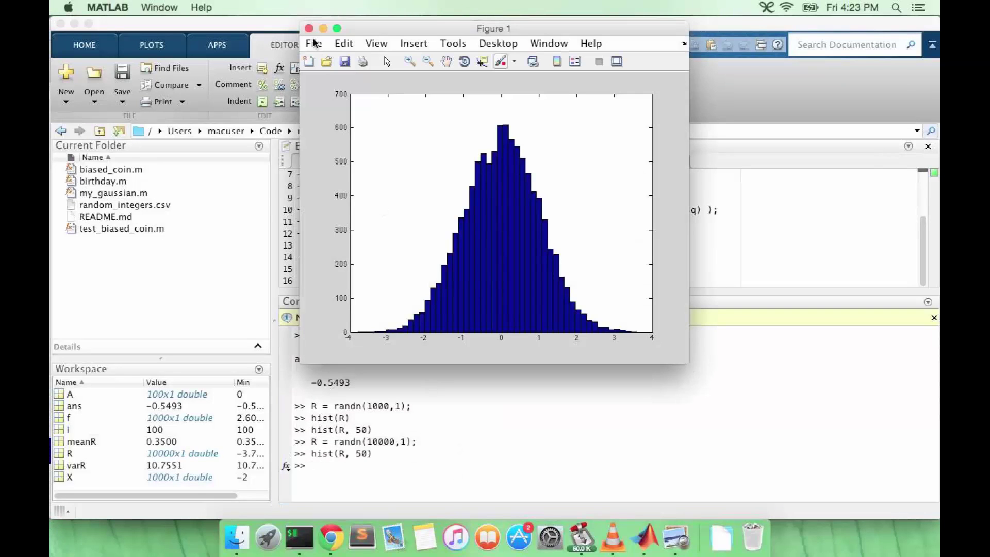
Regenerate R with 100,000 normal values and replot the 50-bin histogram
left_click(309, 29)
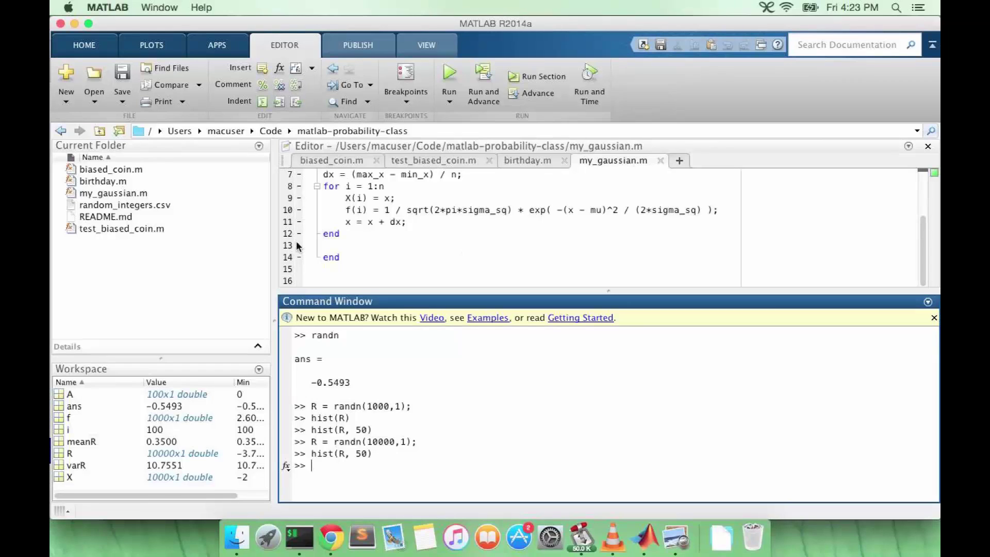
key("Up")
key("Up")
key("Left")
key("Left")
key("Left")
key("Left")
type("0")
key("Return")
key("Up")
key("Up")
key("Return")
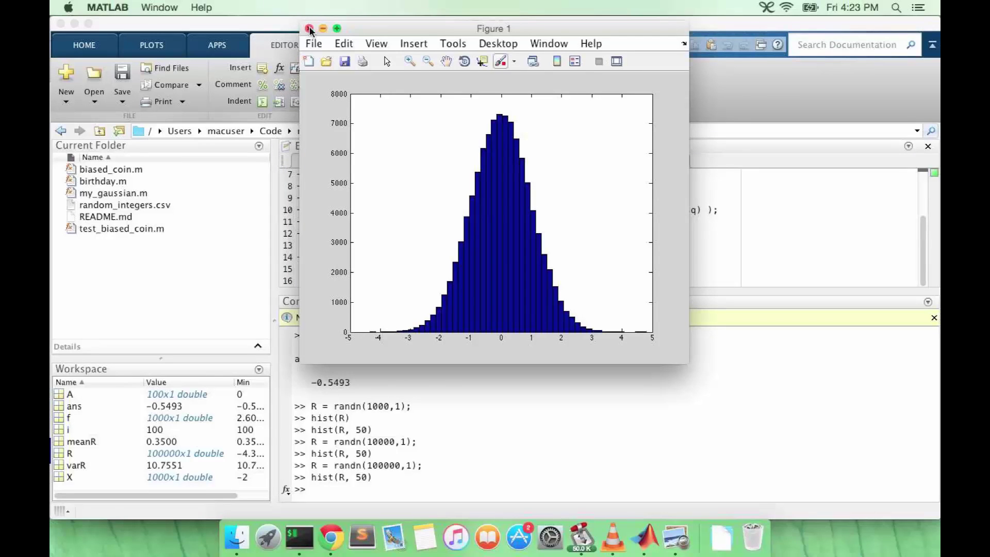
Close the 100,000-sample histogram figure
left_click(309, 29)
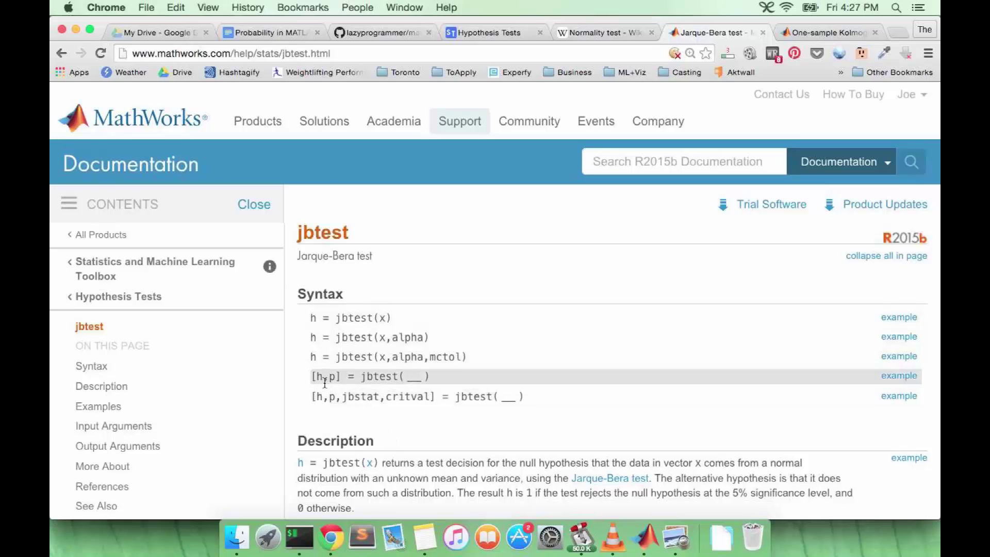
Highlight the '[h,p] = jbtest( __ )' syntax line, then return to MATLAB
left_click_drag(312, 377, 437, 378)
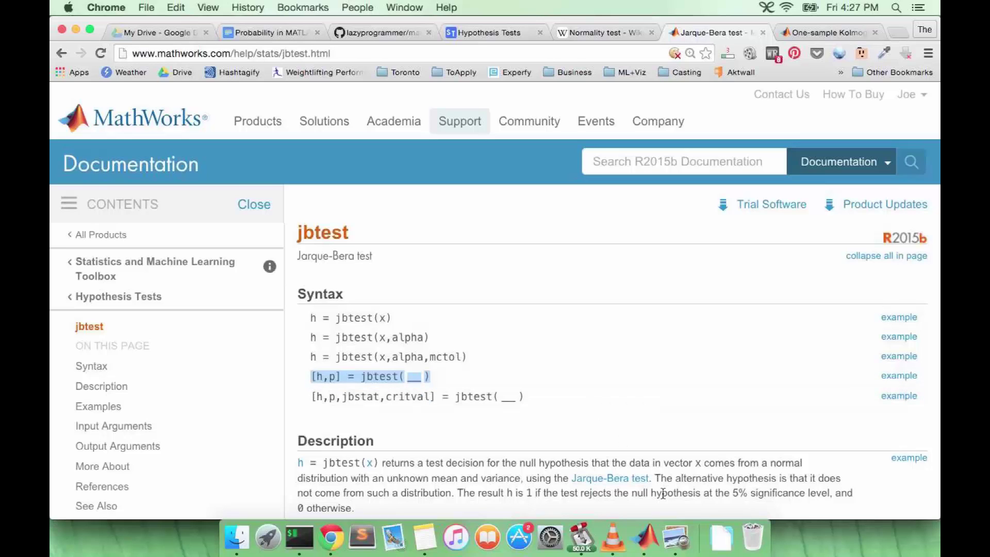
left_click(644, 525)
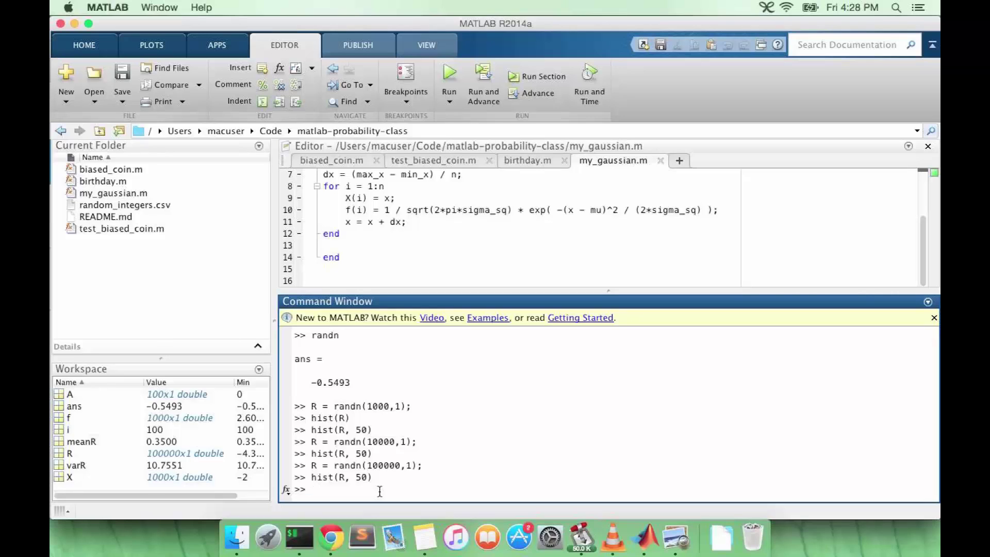
type("[h,p] ")
type("= ")
type("jbtest(R)")
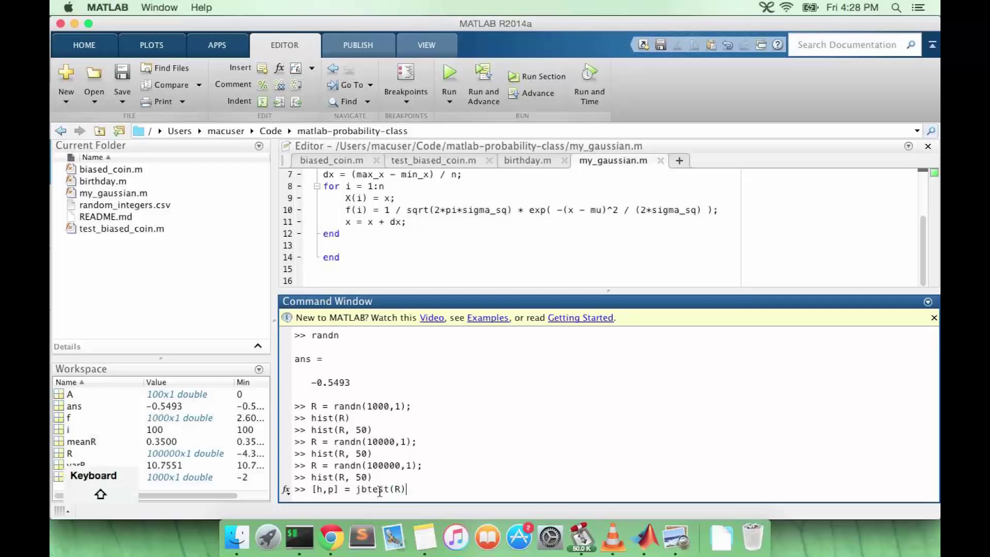
Run [h,p] = jbtest(R) to apply the Jarque-Bera test to R
key("Return")
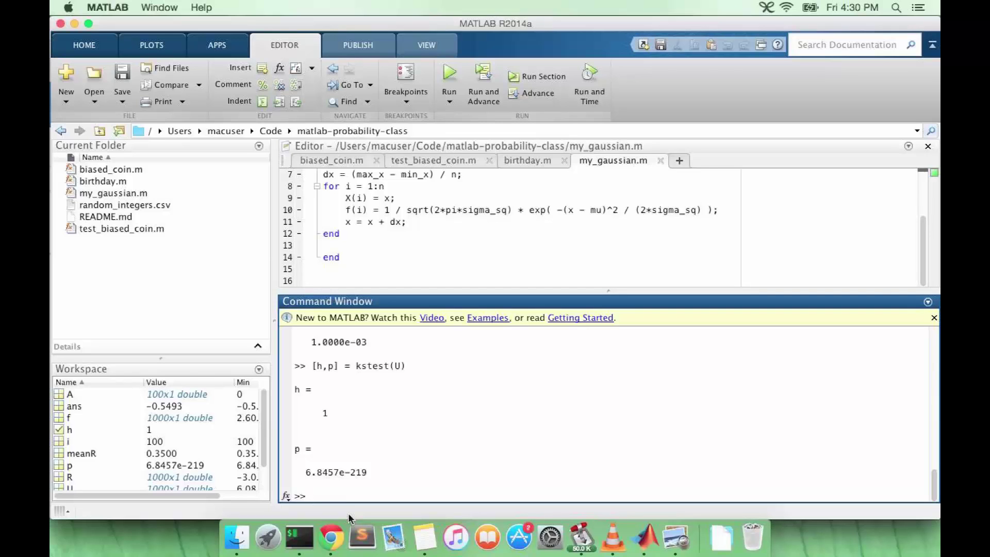
Change the recalled jbtest(U) to jbtest(R) and rerun it, giving h = 0, p = 0.5000
key("Up")
key("Up")
key("Left")
key("BackSpace")
type("R")
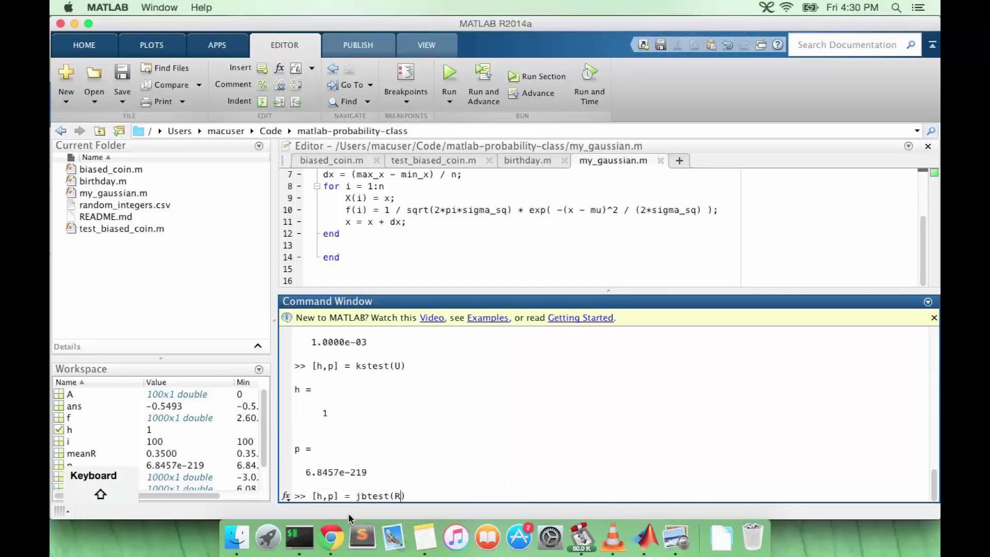
key("Return")
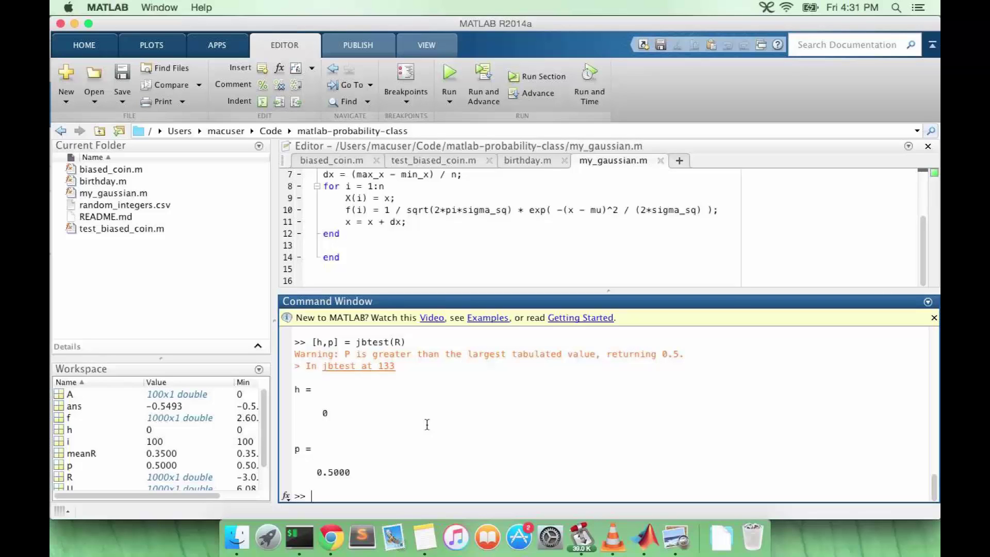
Switch to Chrome and bring up the kstest documentation page
key("super+Tab")
left_click(819, 34)
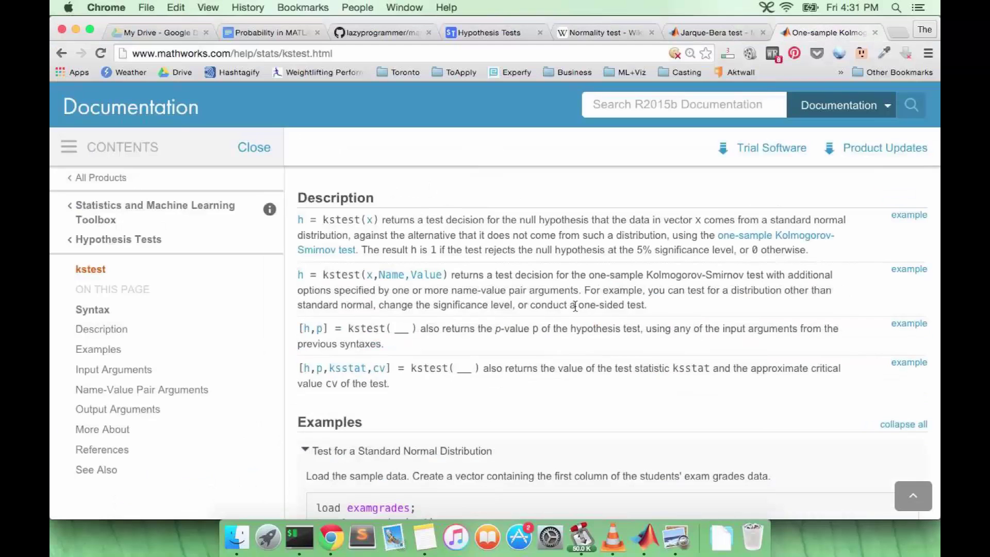
scroll(575, 307, "up", 1)
scroll(575, 308, "up", 2)
scroll(575, 306, "up", 3)
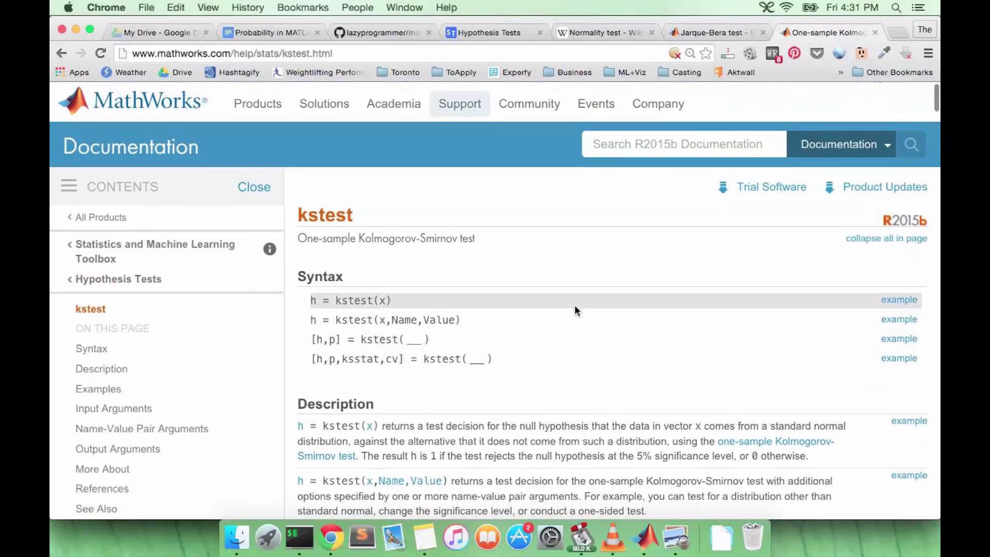
scroll(575, 311, "down", 1)
scroll(575, 310, "down", 1)
scroll(575, 310, "up", 1)
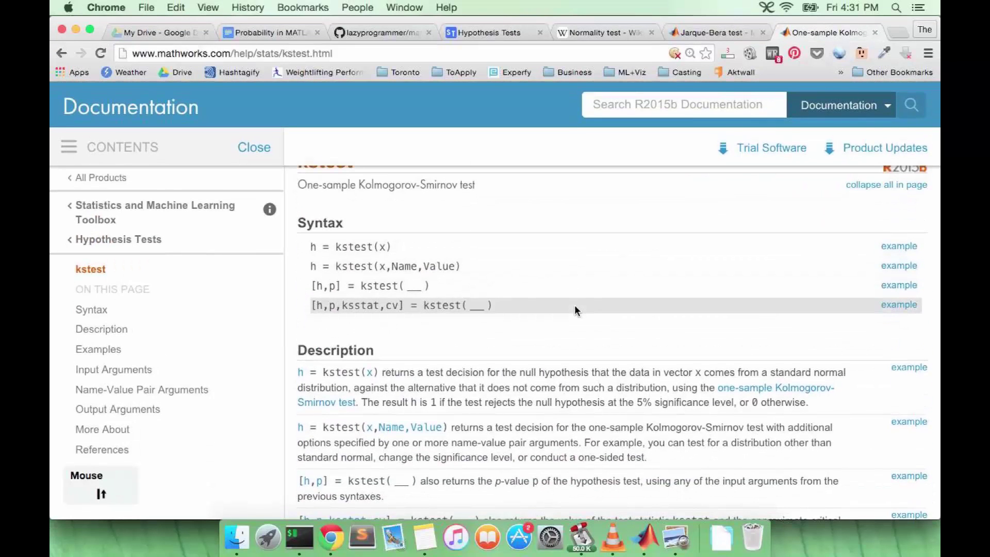
scroll(575, 310, "down", 1)
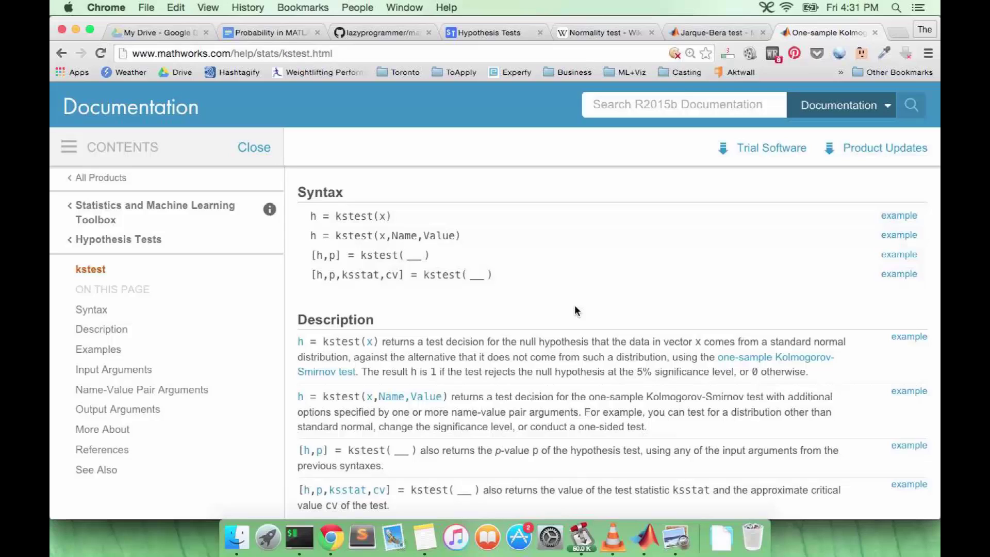
Edit the recalled jbtest(R) into [h,p] = kstest(R), giving h = 0, p = 0.2613
left_click(651, 517)
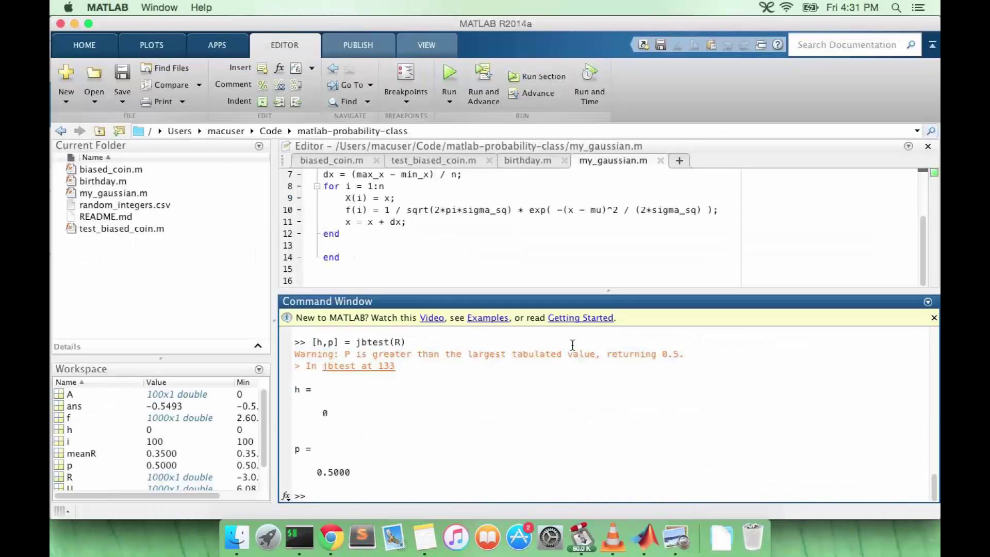
key("Up")
key("Left")
key("Left")
key("Left")
key("BackSpace")
key("BackSpace")
type("ks")
key("Return")
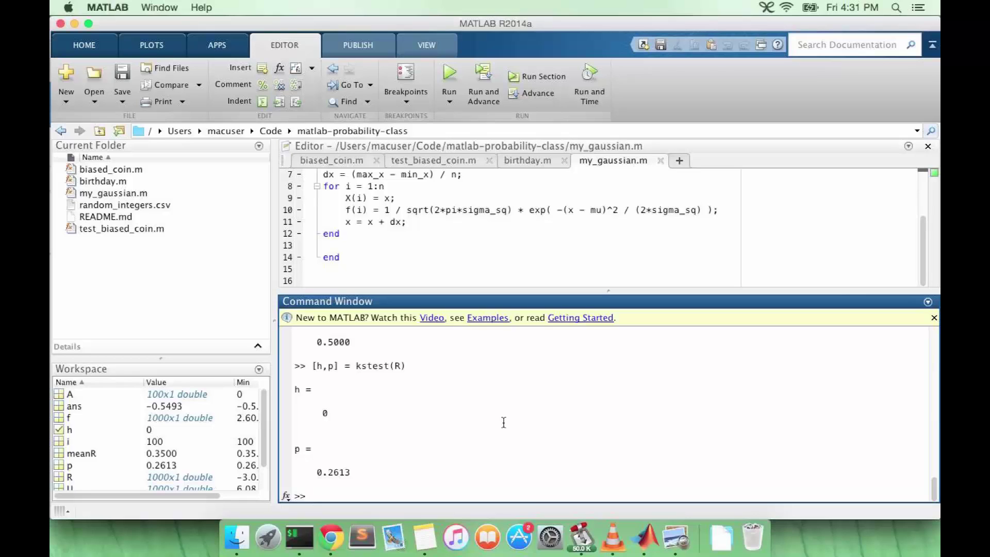
type("U")
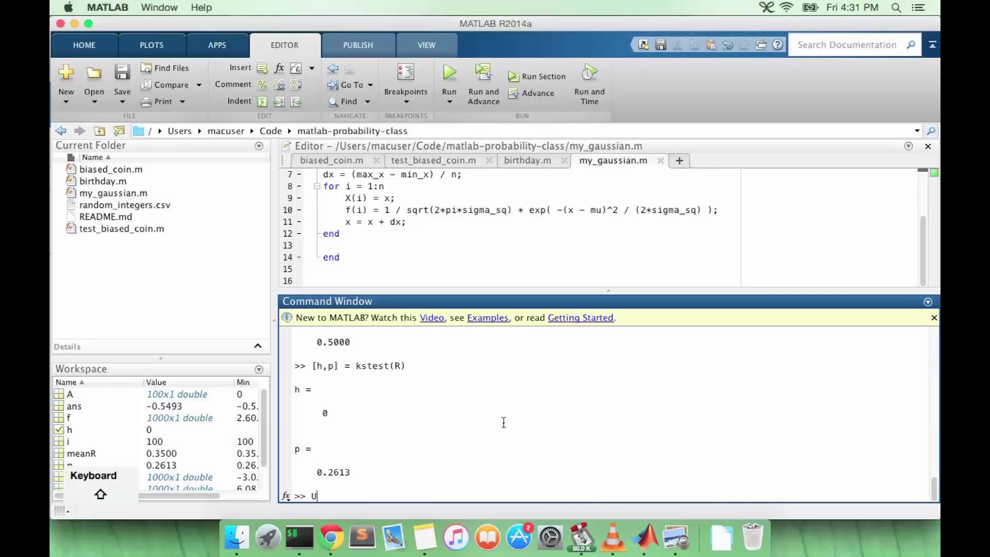
type(" = rand(")
type("1000,1")
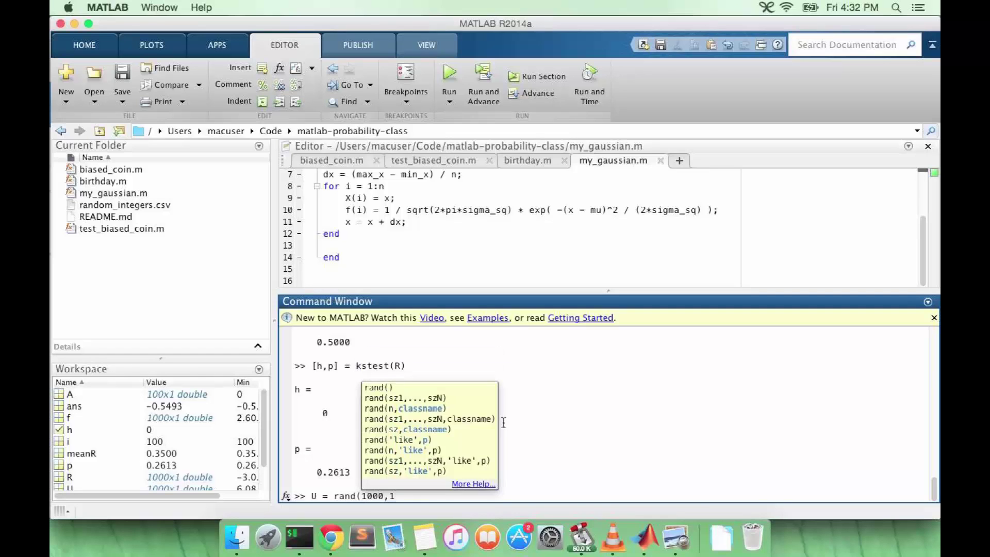
type(");")
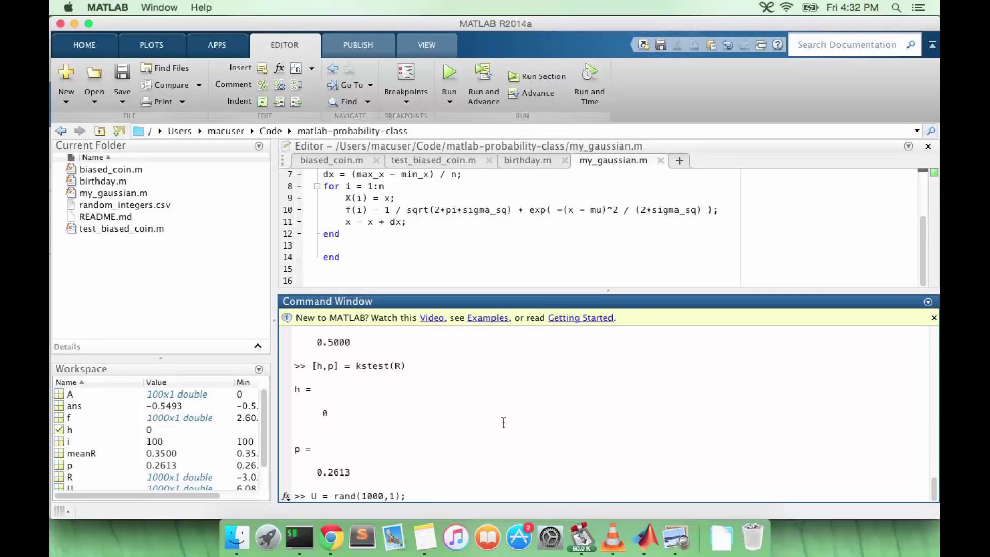
Create U = rand(1000,1) and run [h,p] = jbtest(U), giving h = 1 and p = 0.001
key("Return")
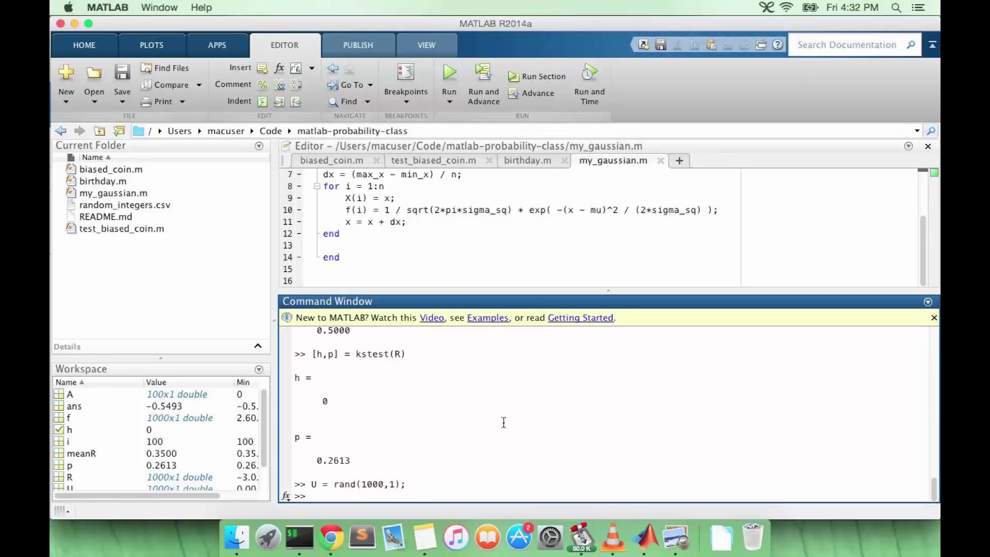
key("Up")
key("Up")
key("Up")
key("Up")
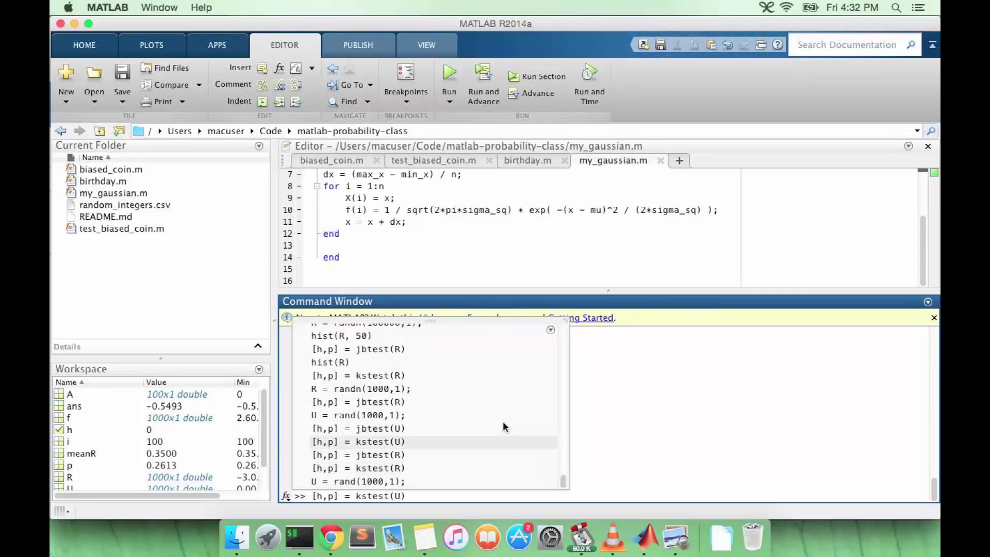
key("Left")
key("Left")
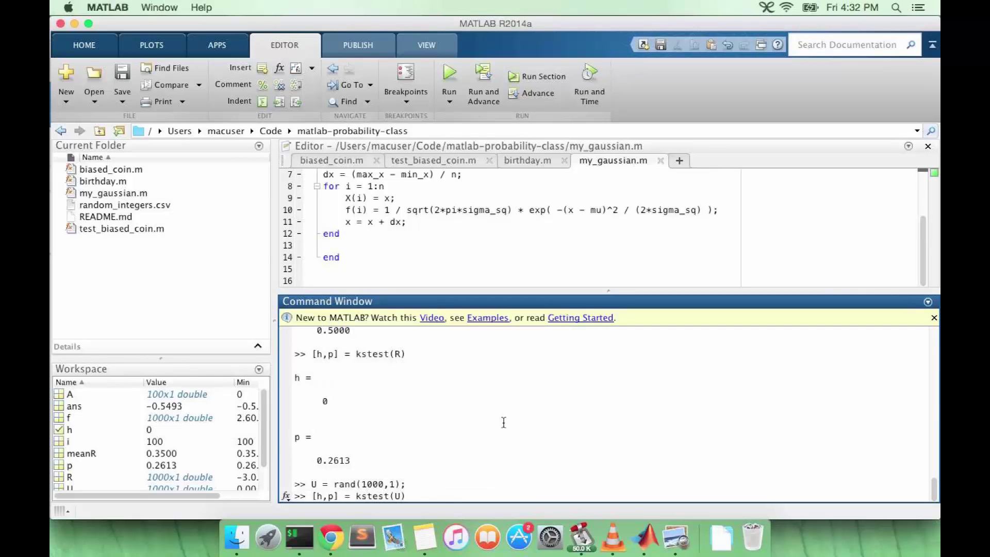
key("BackSpace")
key("BackSpace")
type("jb")
key("Return")
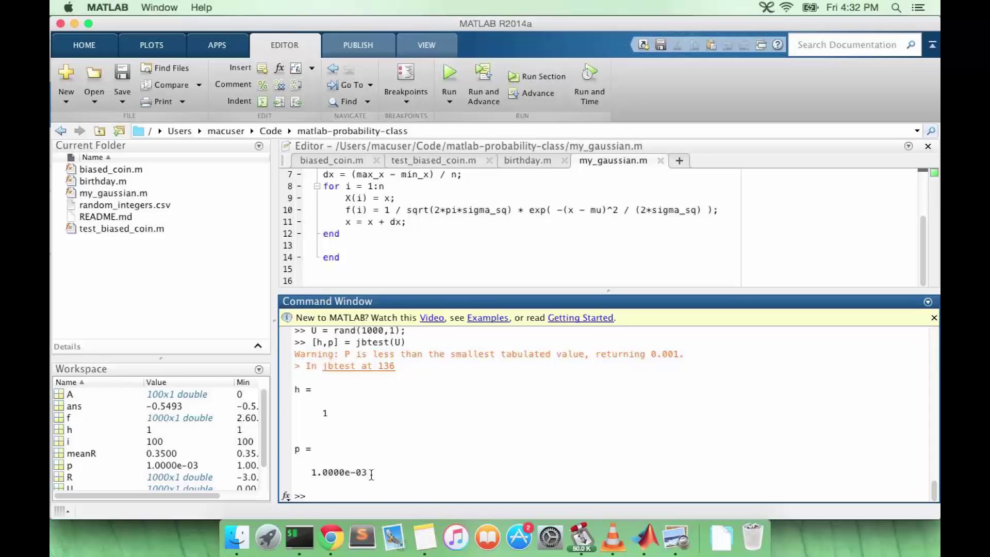
Run [h,p] = kstest(U) on the uniform data and highlight the resulting p = 2.6591e-219
key("Up")
key("Up")
key("Escape")
key("Up")
key("Left")
key("Left")
key("Left")
key("Left")
key("BackSpace")
key("BackSpace")
type("ks")
key("Return")
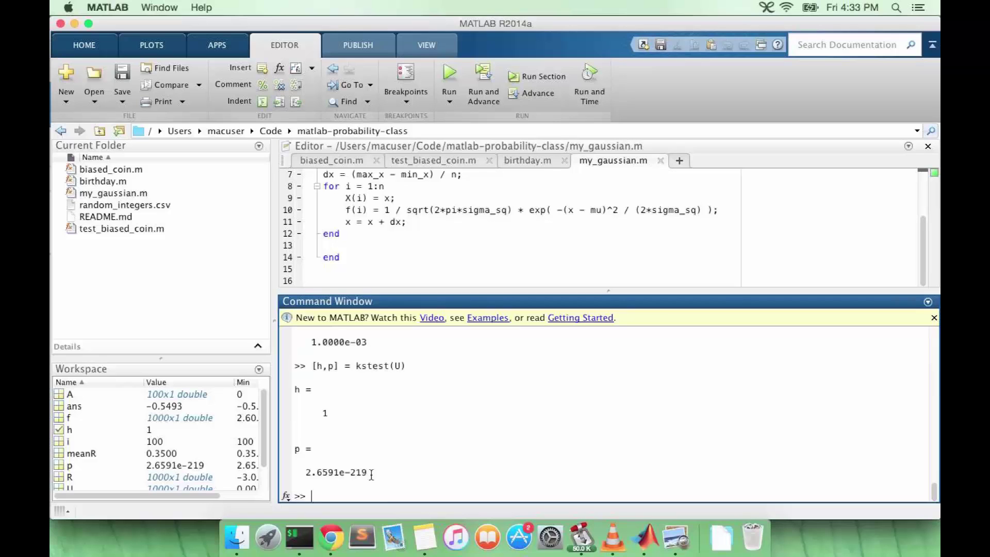
left_click_drag(372, 475, 328, 446)
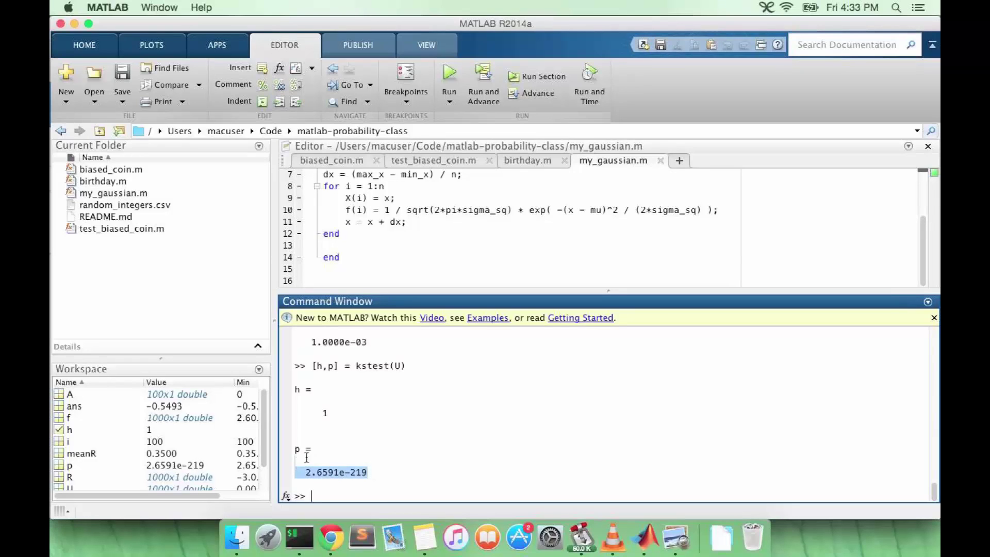
left_click(328, 446)
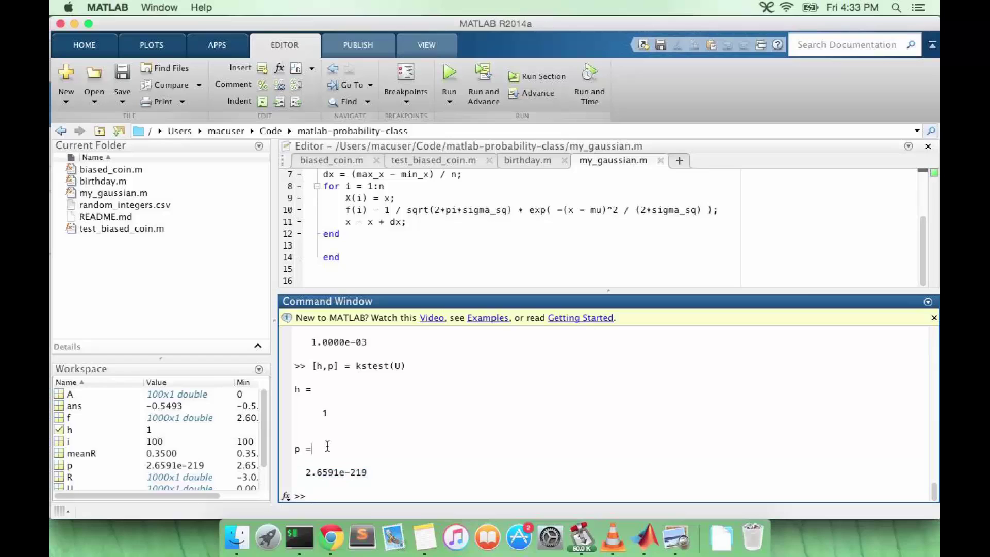